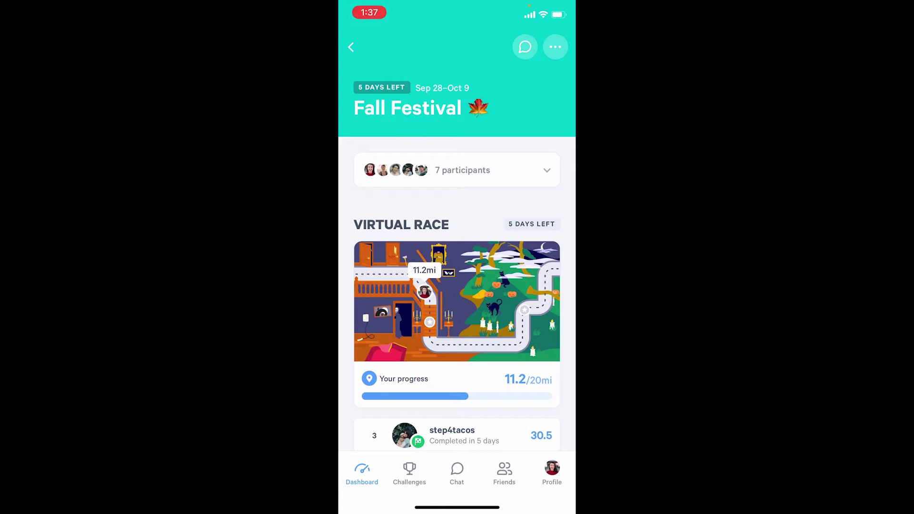
# Open the Fall Festival race map and its unlocked milestone 'The origins of Frankenstein'.
pyautogui.click(457, 301)
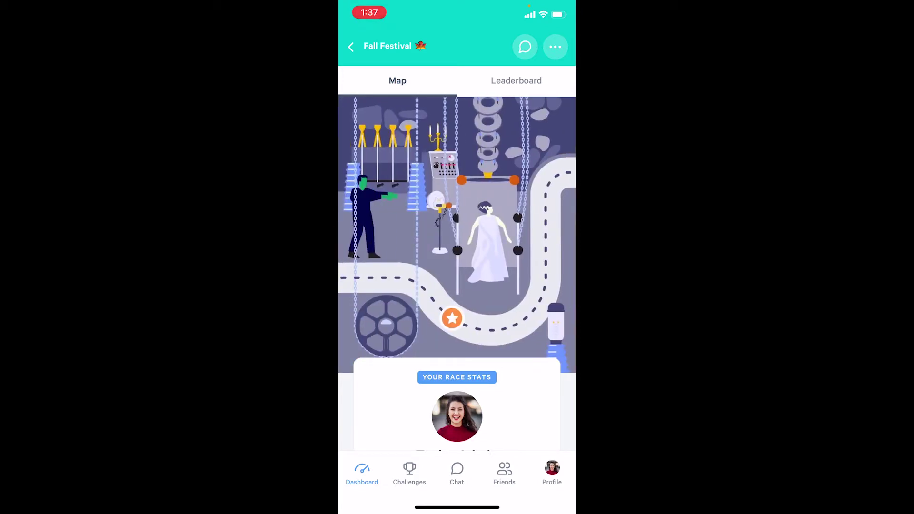
pyautogui.click(451, 318)
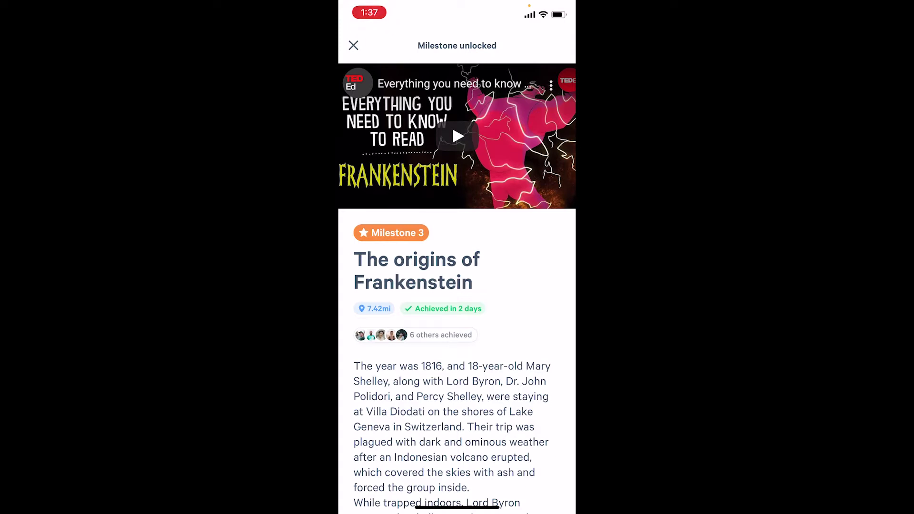
# Scroll through the Frankenstein milestone, close it, then close the Ghost sightings milestone.
pyautogui.scroll(-5, 457, 288)
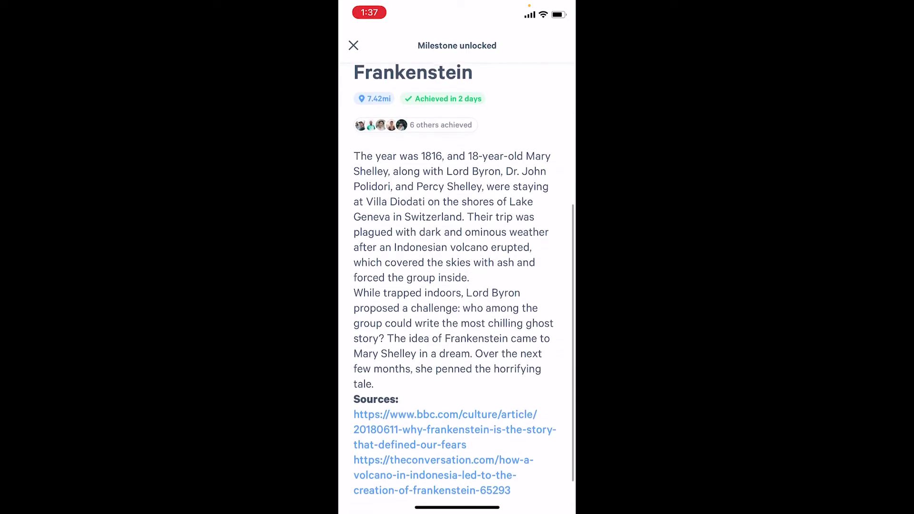
pyautogui.scroll(5, 457, 279)
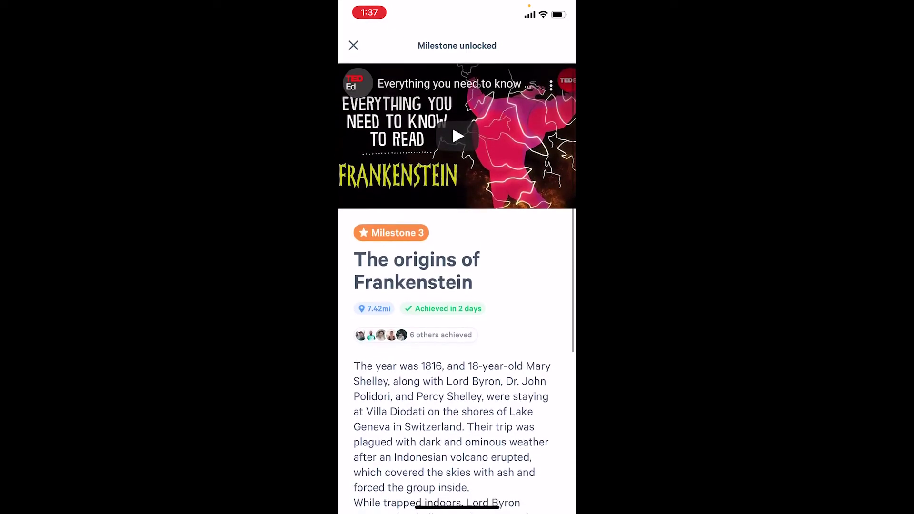
pyautogui.click(353, 45)
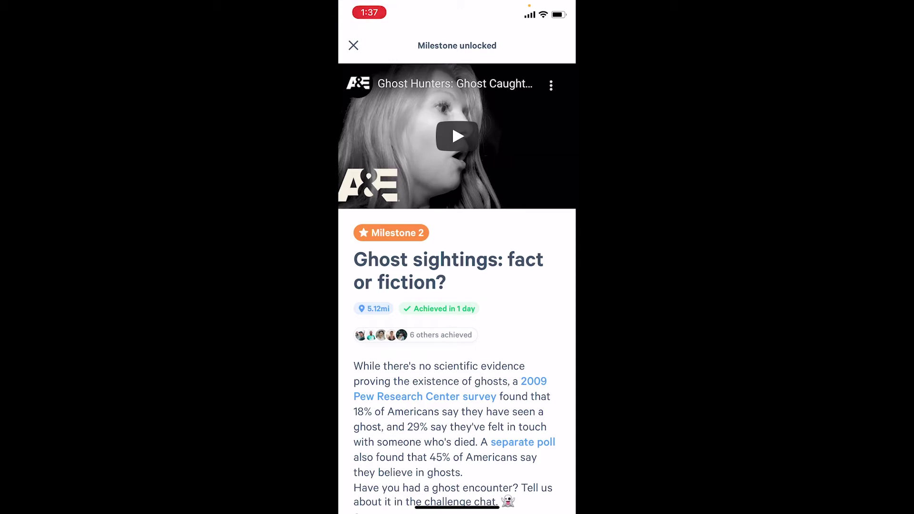
pyautogui.click(353, 45)
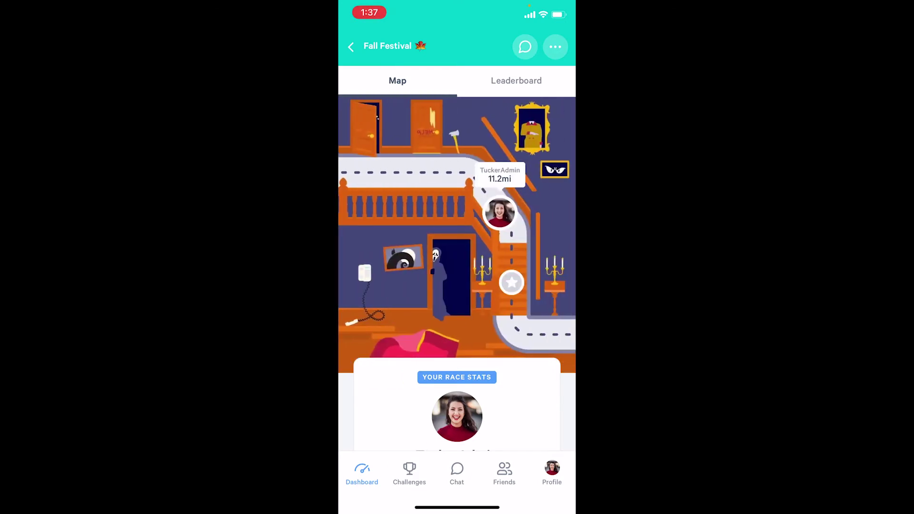
# Scroll the race screen past Your Race Stats down to the Milestones list.
pyautogui.scroll(-7, 457, 273)
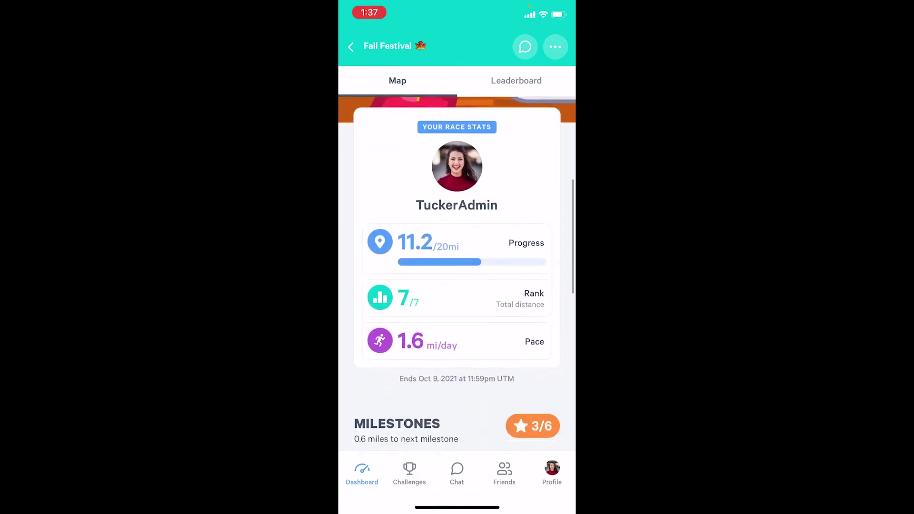
pyautogui.scroll(-4, 457, 274)
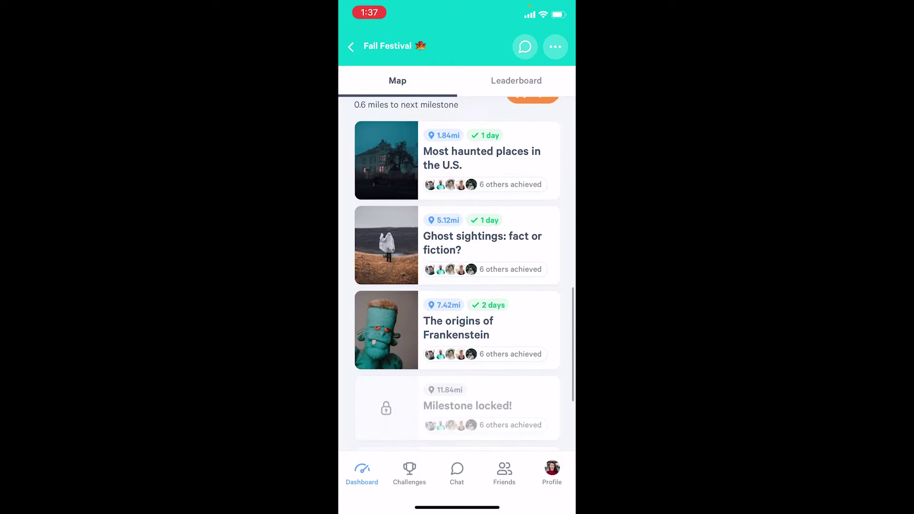
pyautogui.scroll(-3, 457, 273)
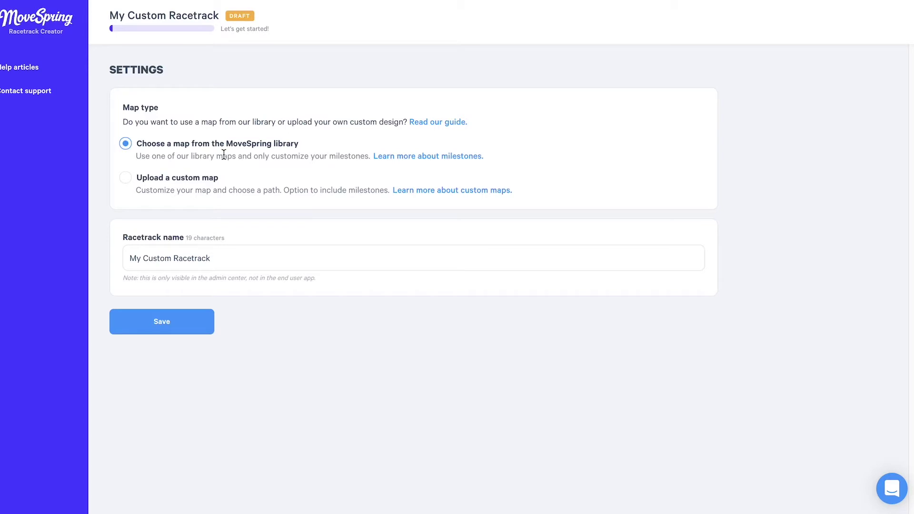
# Choose Upload a custom map for the racetrack, leaving Include milestones switched off.
pyautogui.click(125, 178)
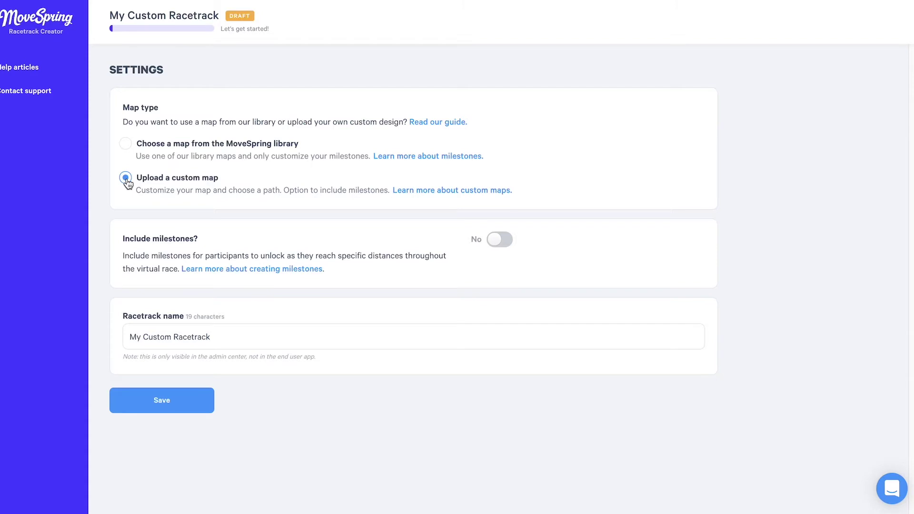
pyautogui.click(501, 243)
pyautogui.click(504, 244)
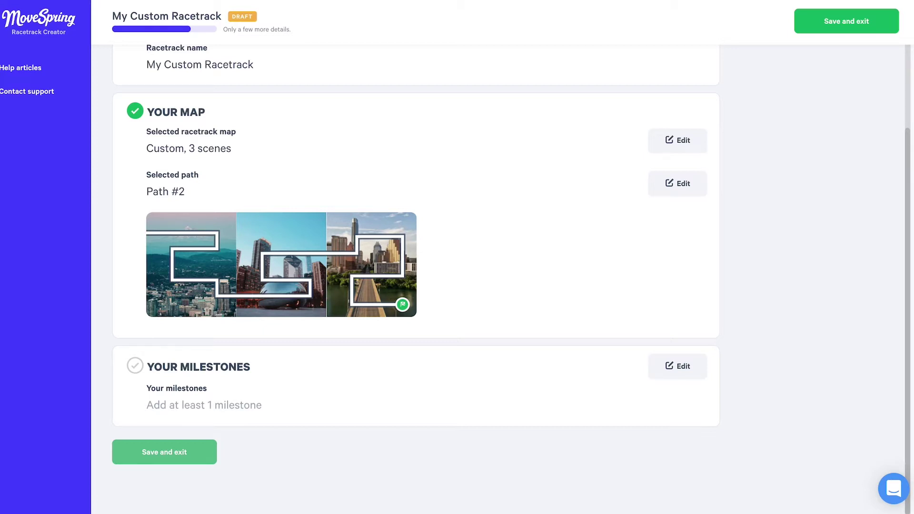
# Edit Your Milestones and add a new milestone to the racetrack.
pyautogui.click(671, 373)
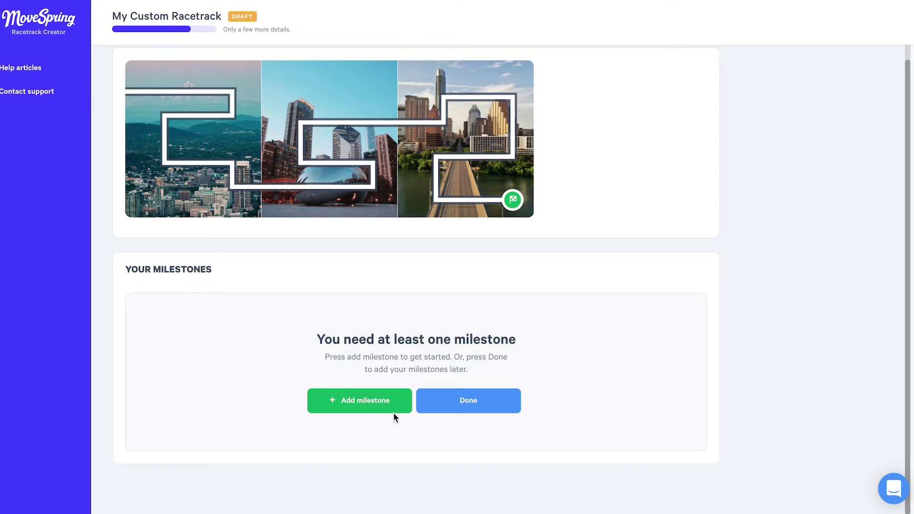
pyautogui.click(385, 400)
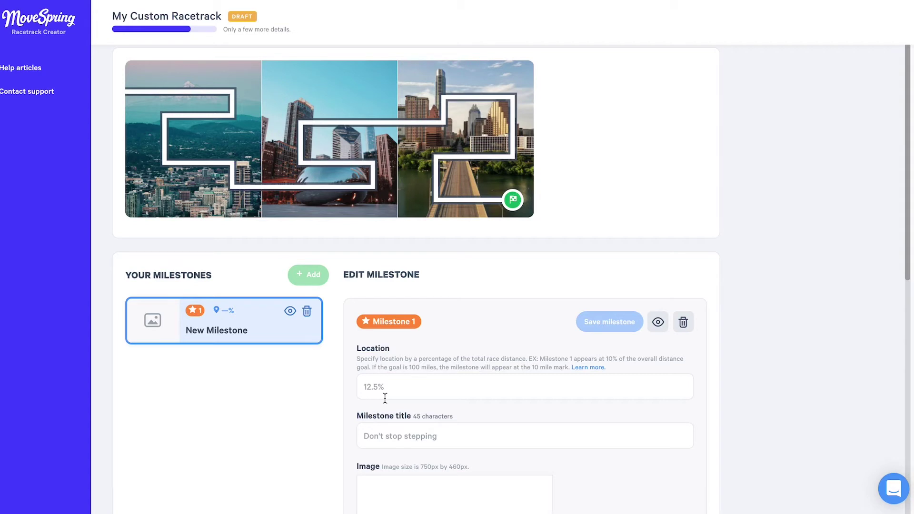
# Set milestone 1's location to 17% and its title to 'Portland, OR'.
pyautogui.click(385, 398)
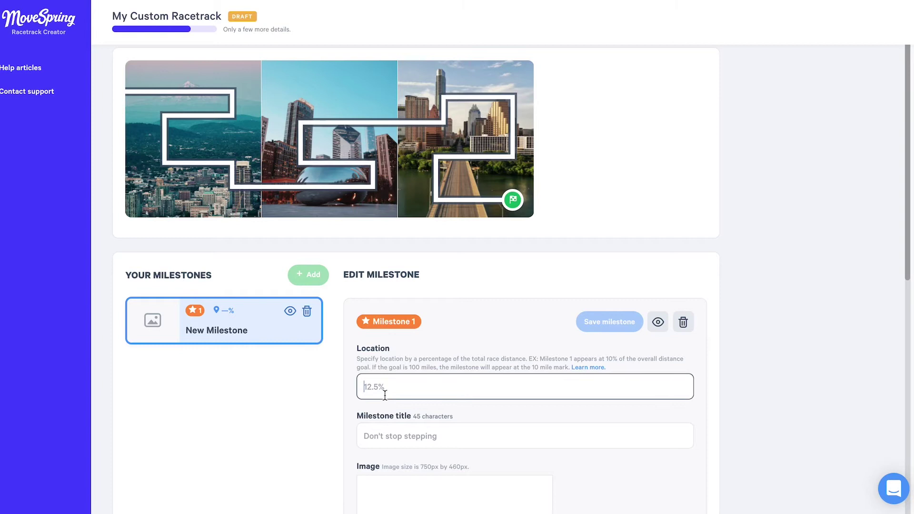
pyautogui.write('15')
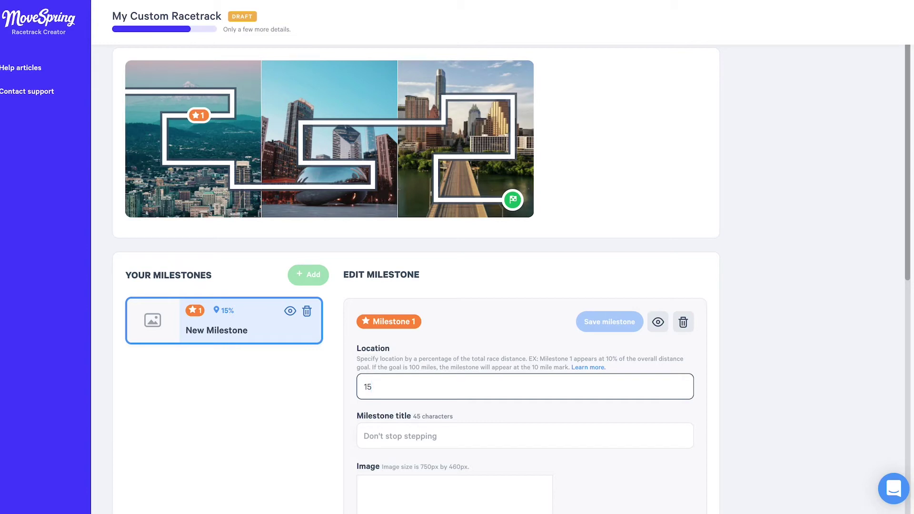
pyautogui.press('BackSpace')
pyautogui.write('7')
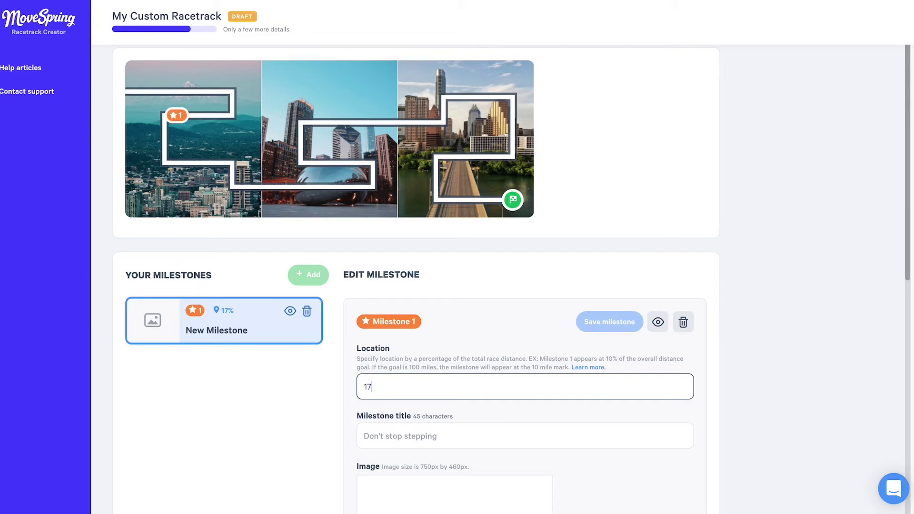
pyautogui.click(381, 436)
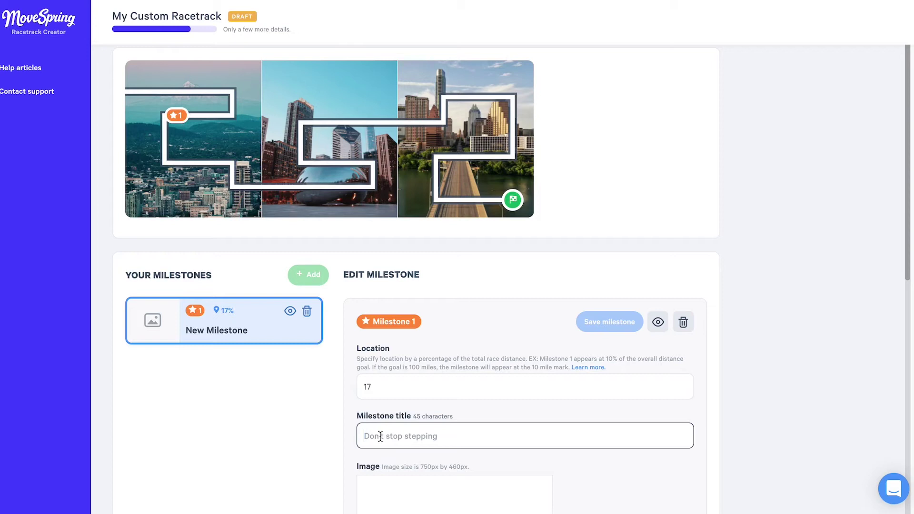
pyautogui.write('Port')
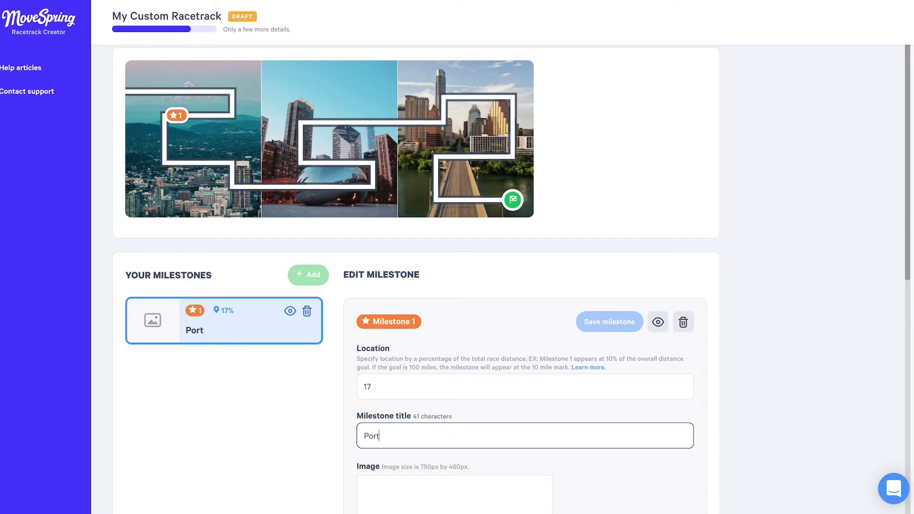
pyautogui.write('land, OR')
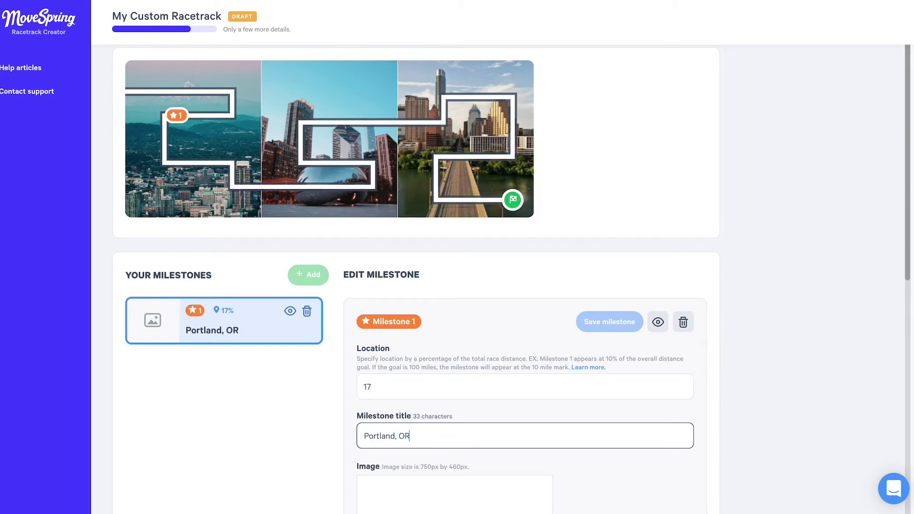
pyautogui.scroll(-4, 705, 447)
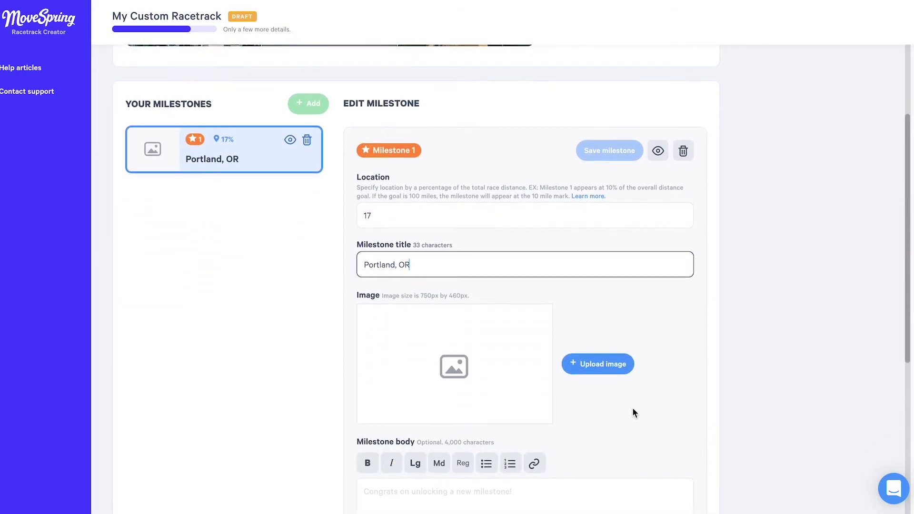
# Crop the misty forest photo and upload it as the Portland milestone image.
pyautogui.click(602, 370)
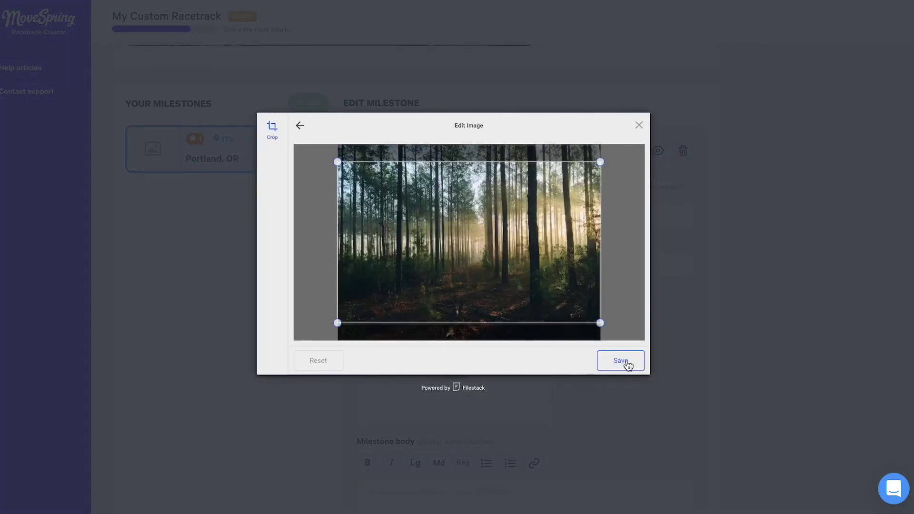
pyautogui.click(627, 364)
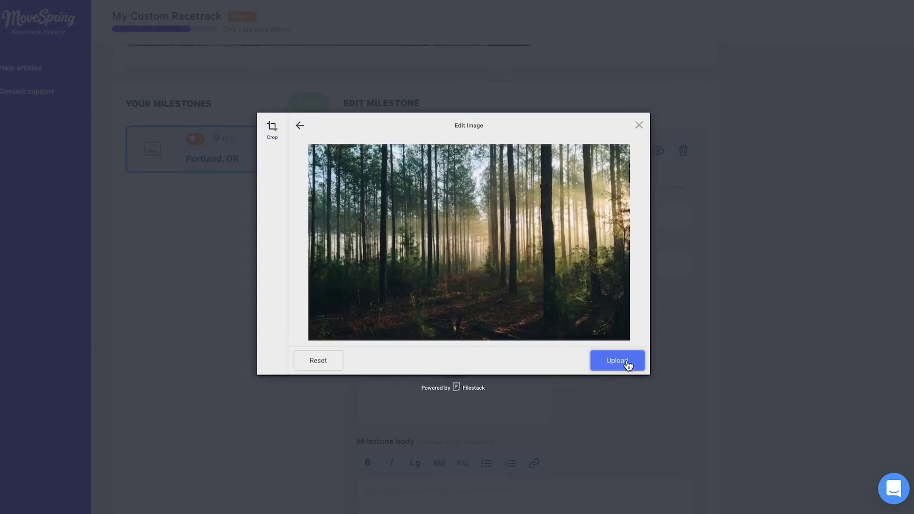
pyautogui.click(617, 361)
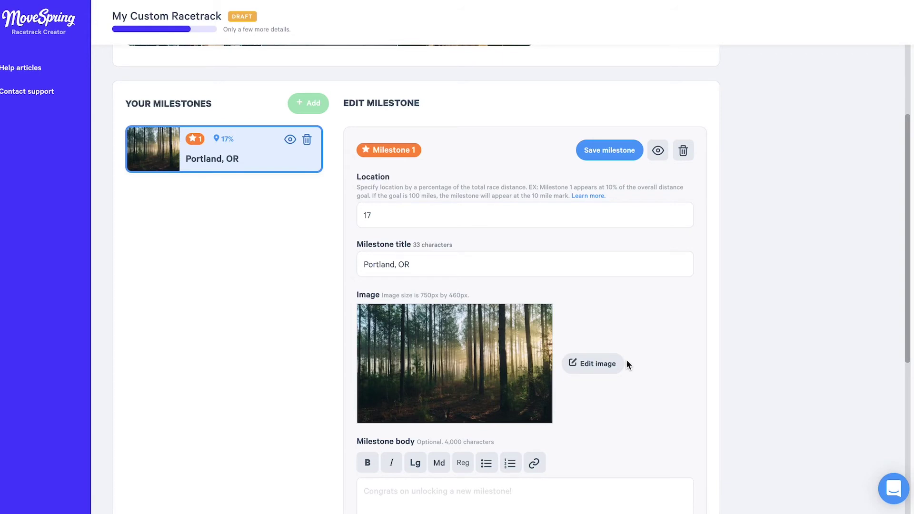
# Paste the Portland description into the milestone body and tick Include video.
pyautogui.scroll(-3, 698, 374)
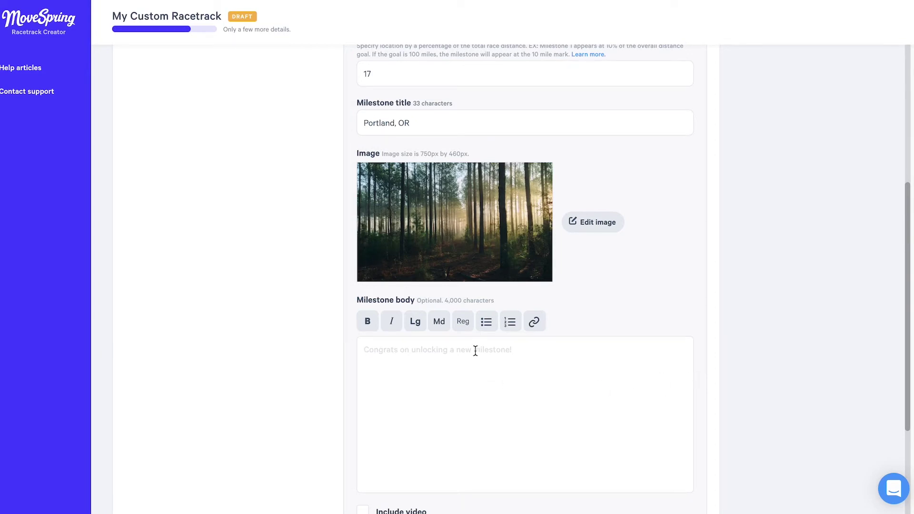
pyautogui.write('Portland, Oregon ranks as the 27th-largest city in America. Watch the video above to learn some of the best things to do in Portland!')
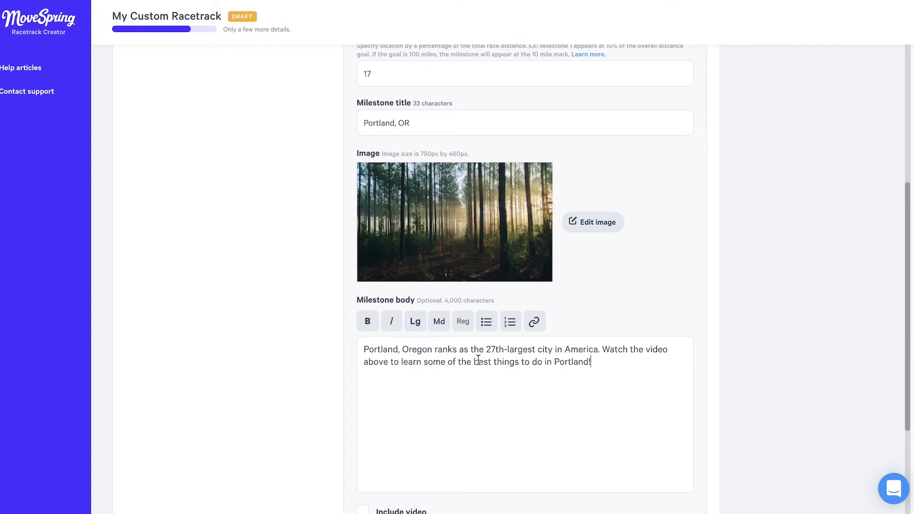
pyautogui.scroll(-3, 478, 361)
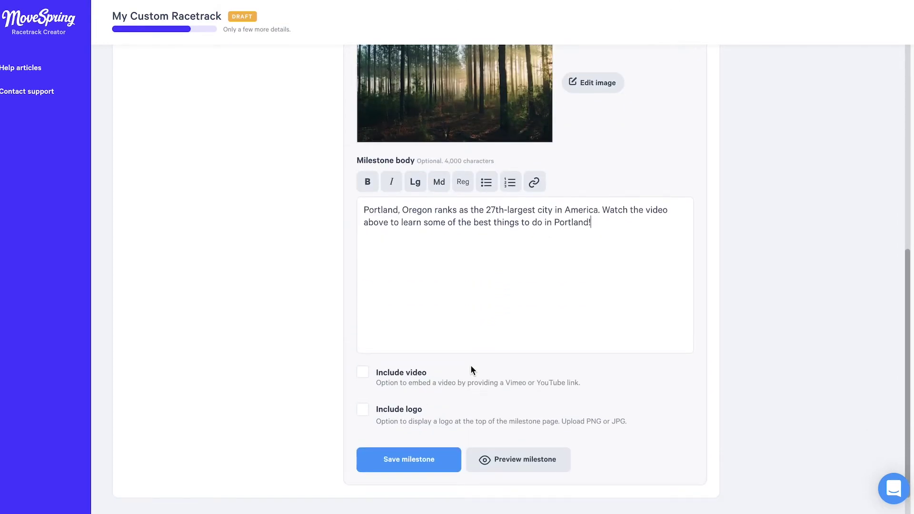
pyautogui.click(364, 377)
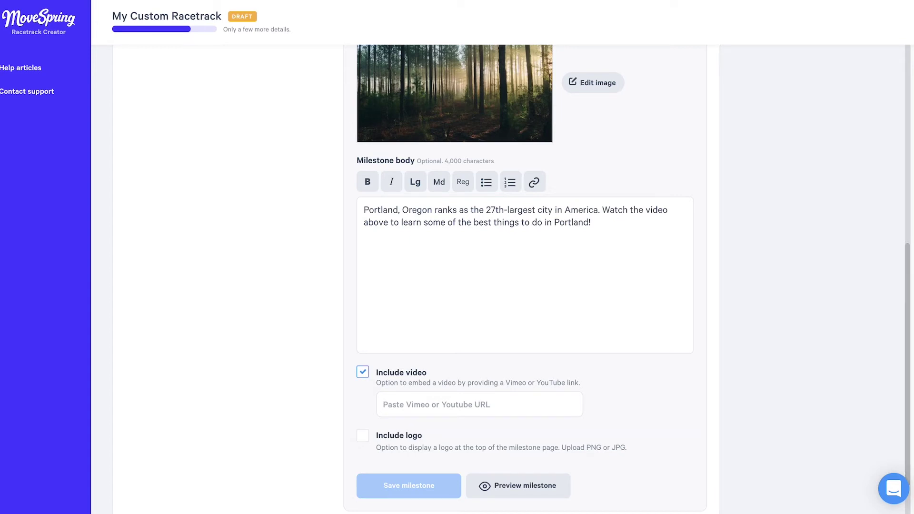
pyautogui.click(417, 404)
pyautogui.write('https://youtu.be/7F5x1wRgXkl')
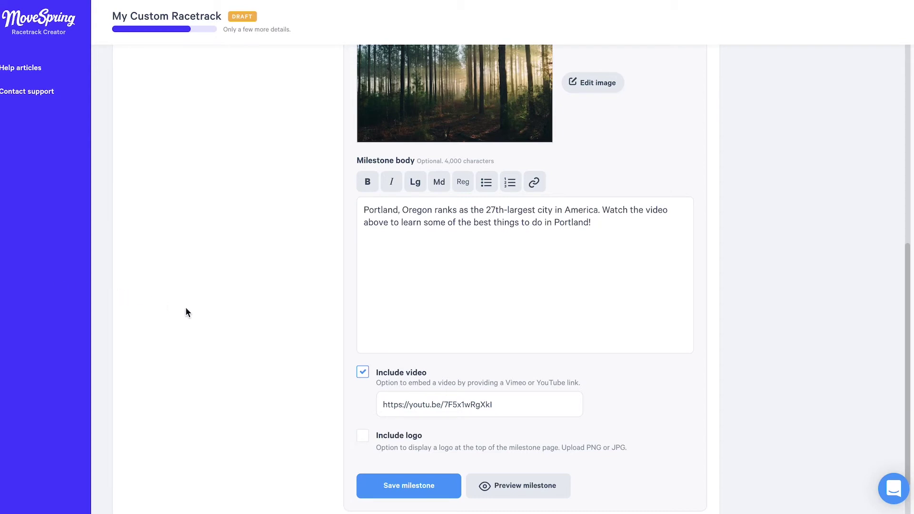
pyautogui.click(362, 437)
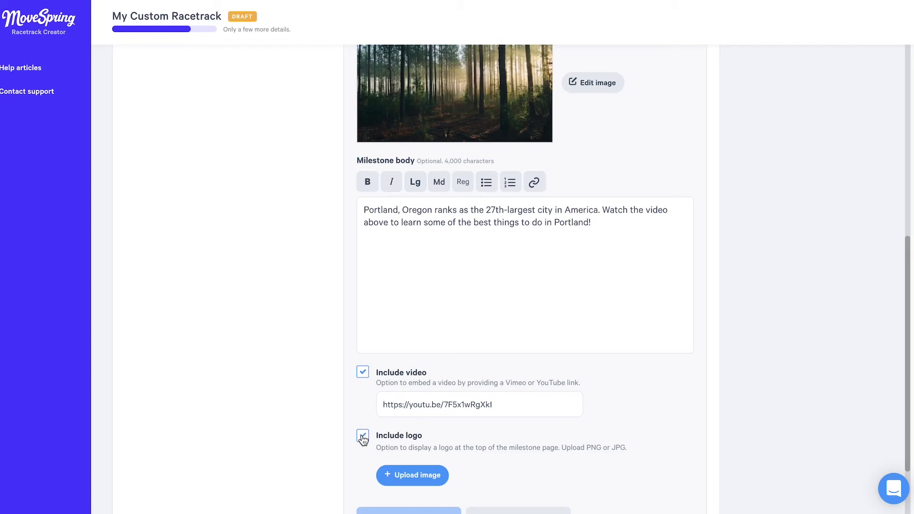
pyautogui.click(362, 438)
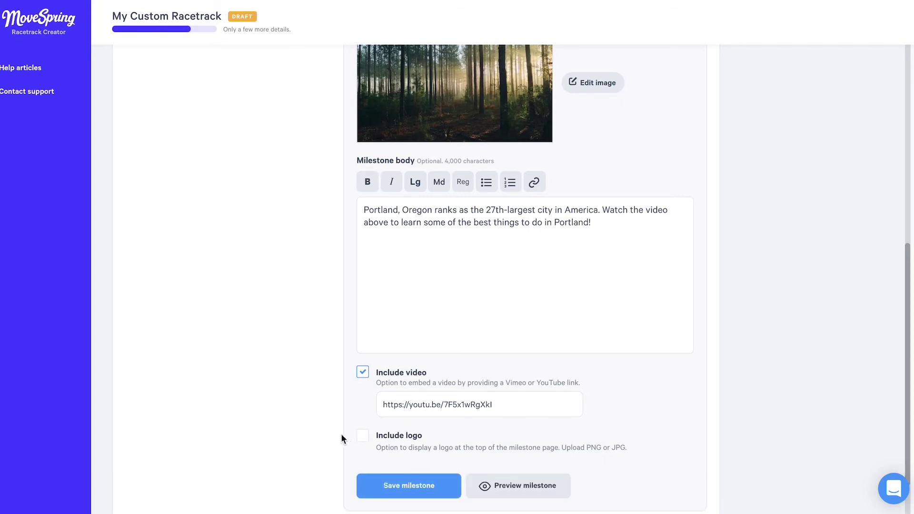
# Preview the Portland milestone on a phone, close the preview, and save the milestone.
pyautogui.click(529, 490)
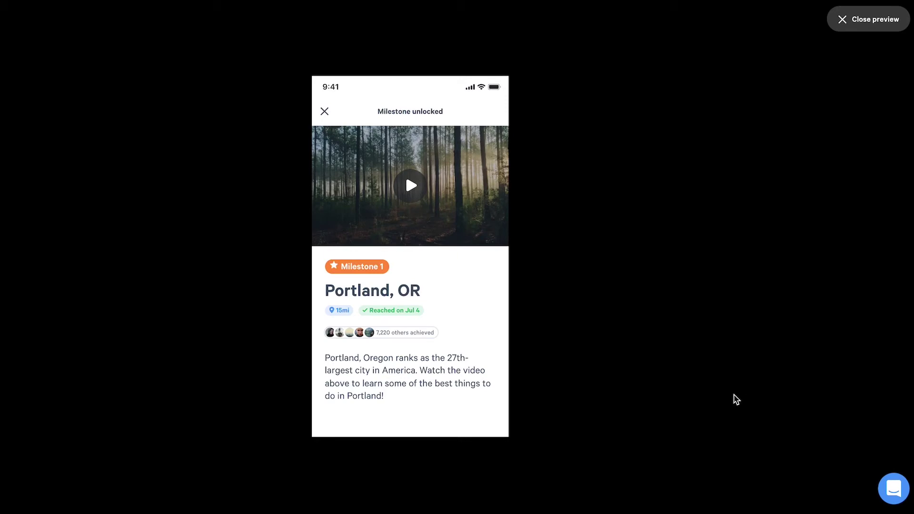
pyautogui.click(859, 29)
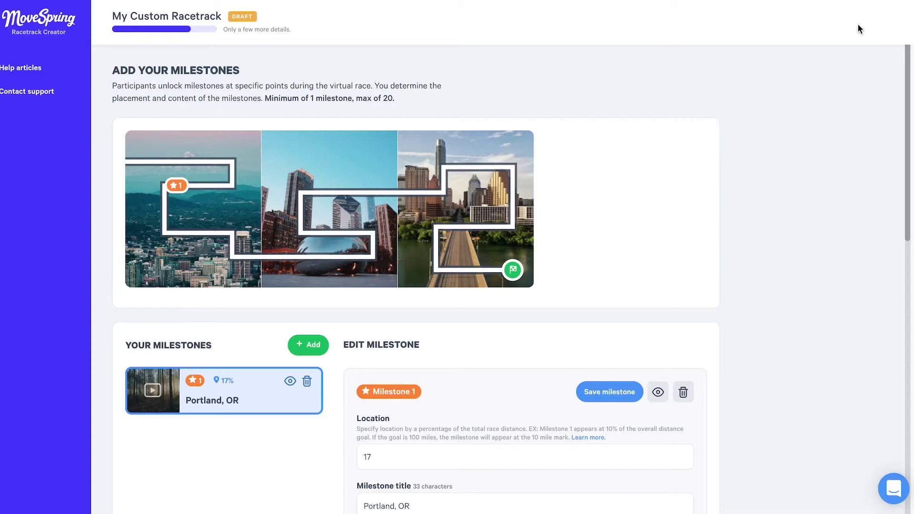
pyautogui.click(598, 393)
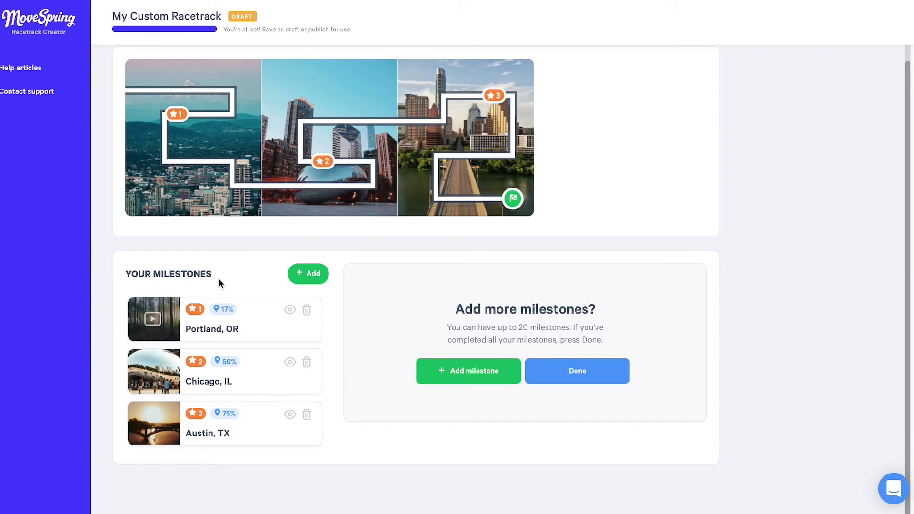
pyautogui.click(290, 311)
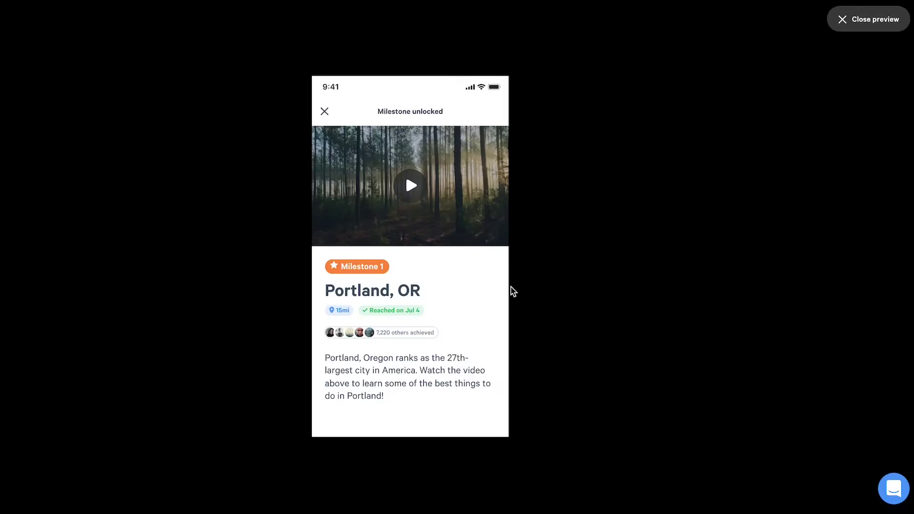
pyautogui.click(883, 20)
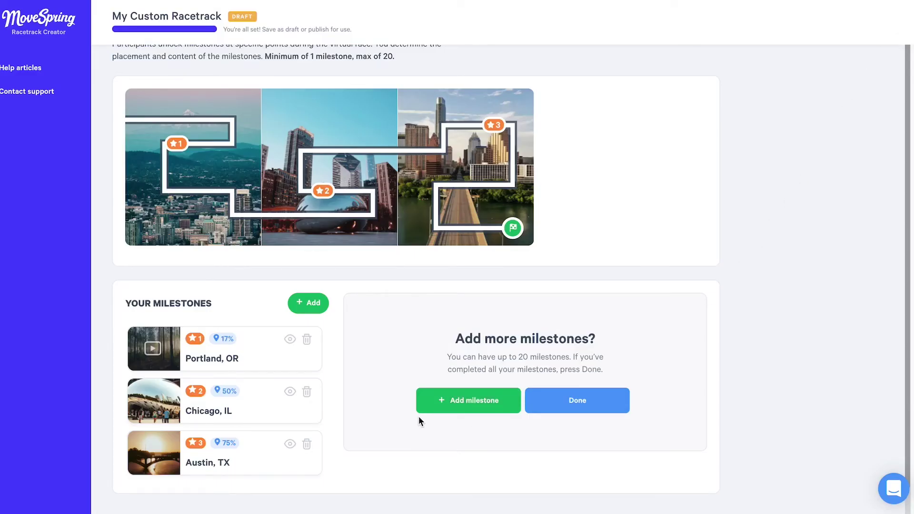
pyautogui.click(255, 410)
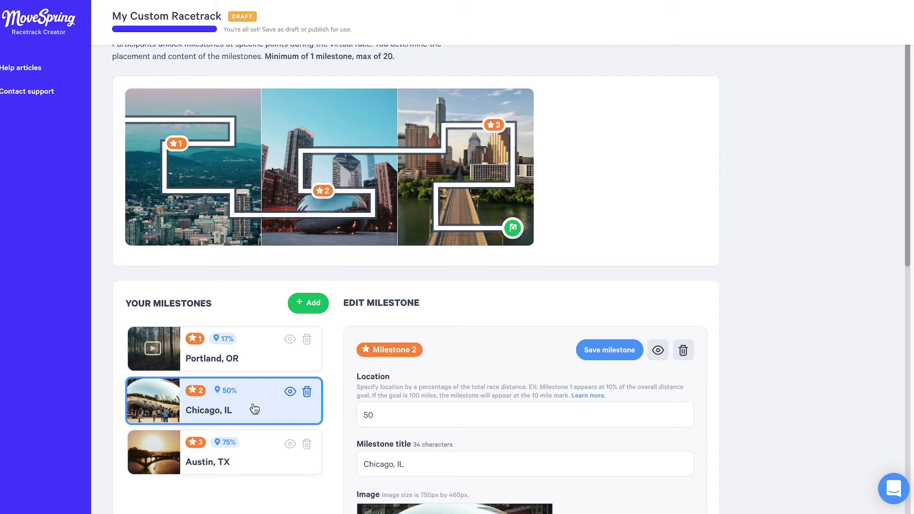
pyautogui.click(631, 351)
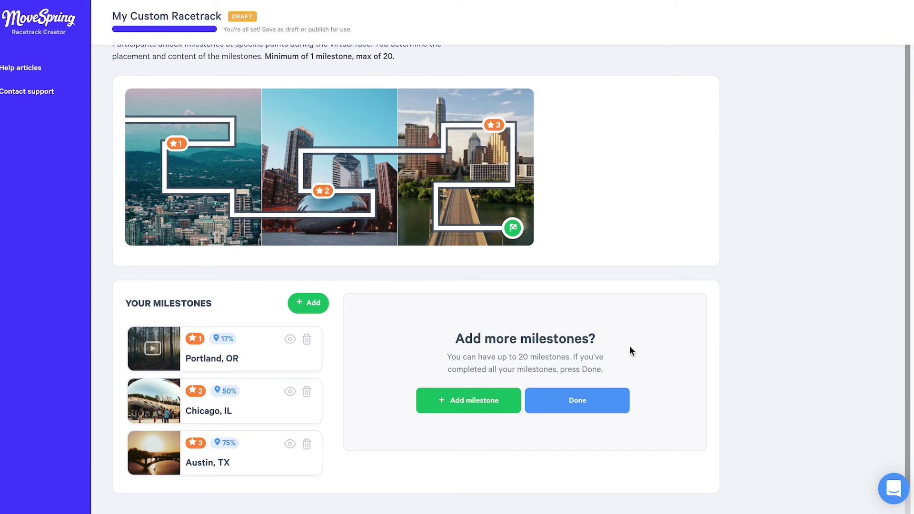
pyautogui.click(306, 444)
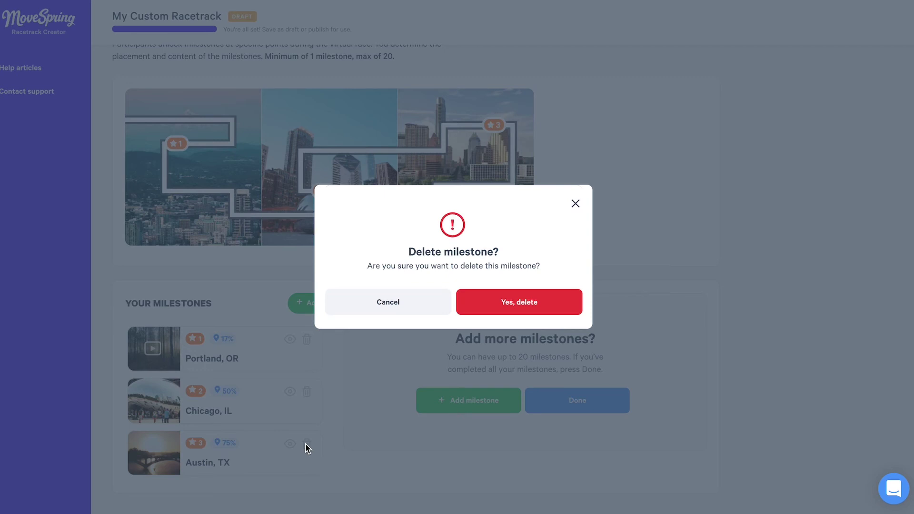
pyautogui.click(418, 298)
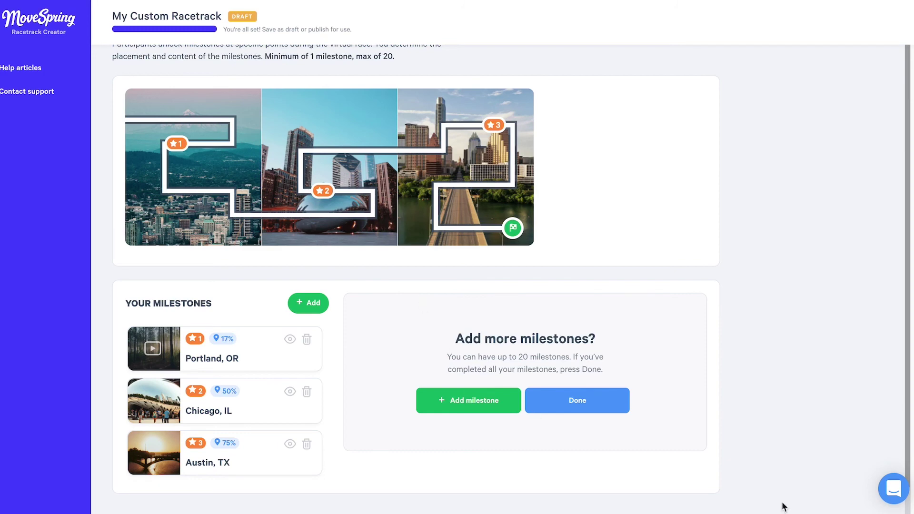
# Mark the three milestones (Portland, Chicago, Austin) done and review the racetrack summary.
pyautogui.click(602, 407)
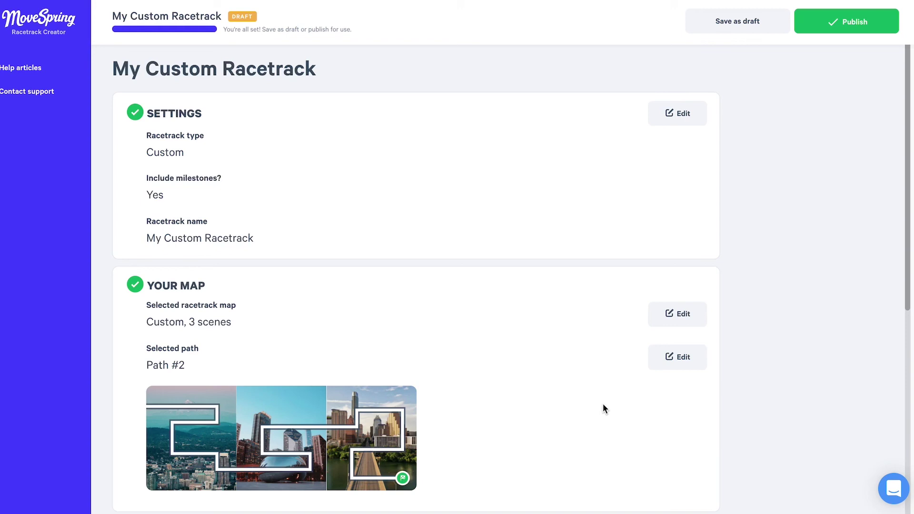
pyautogui.scroll(-4, 603, 407)
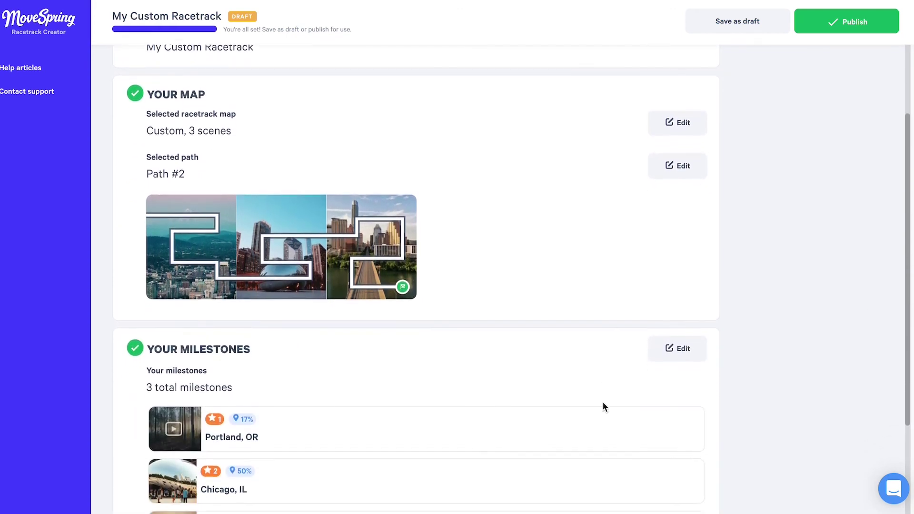
pyautogui.scroll(-3, 602, 403)
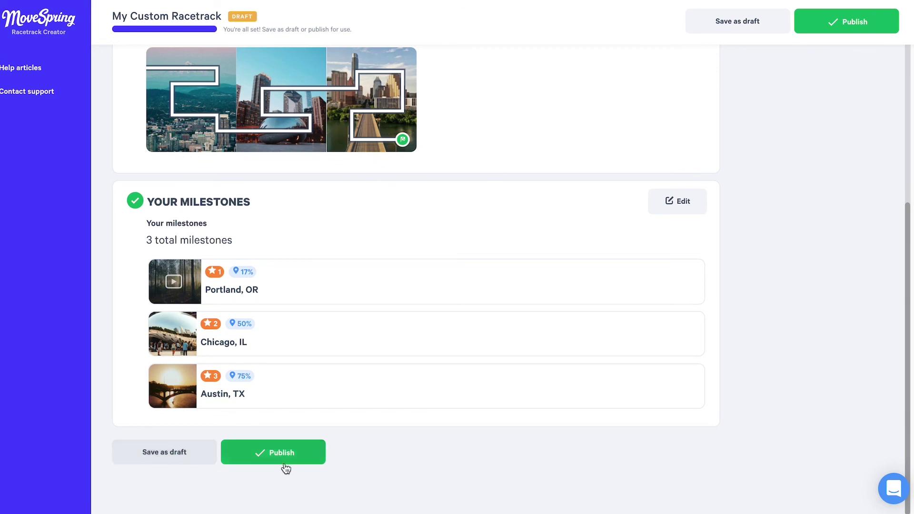
pyautogui.click(305, 457)
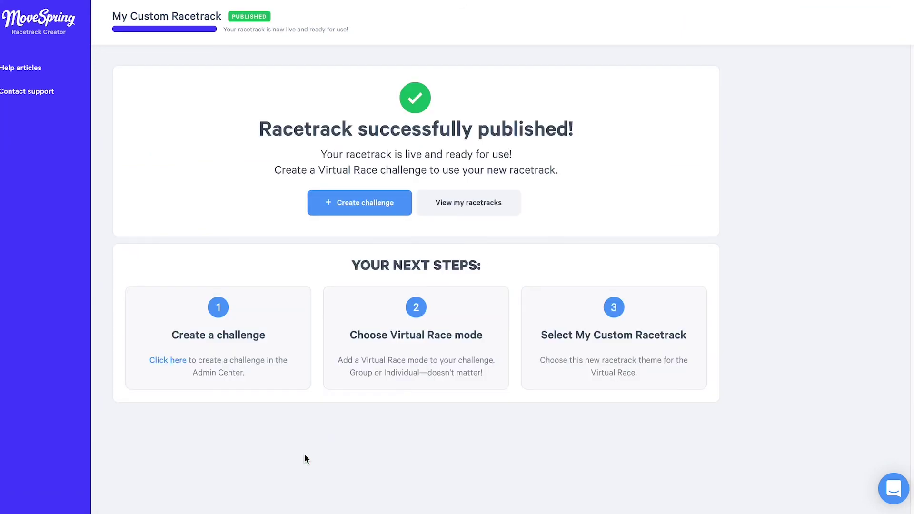